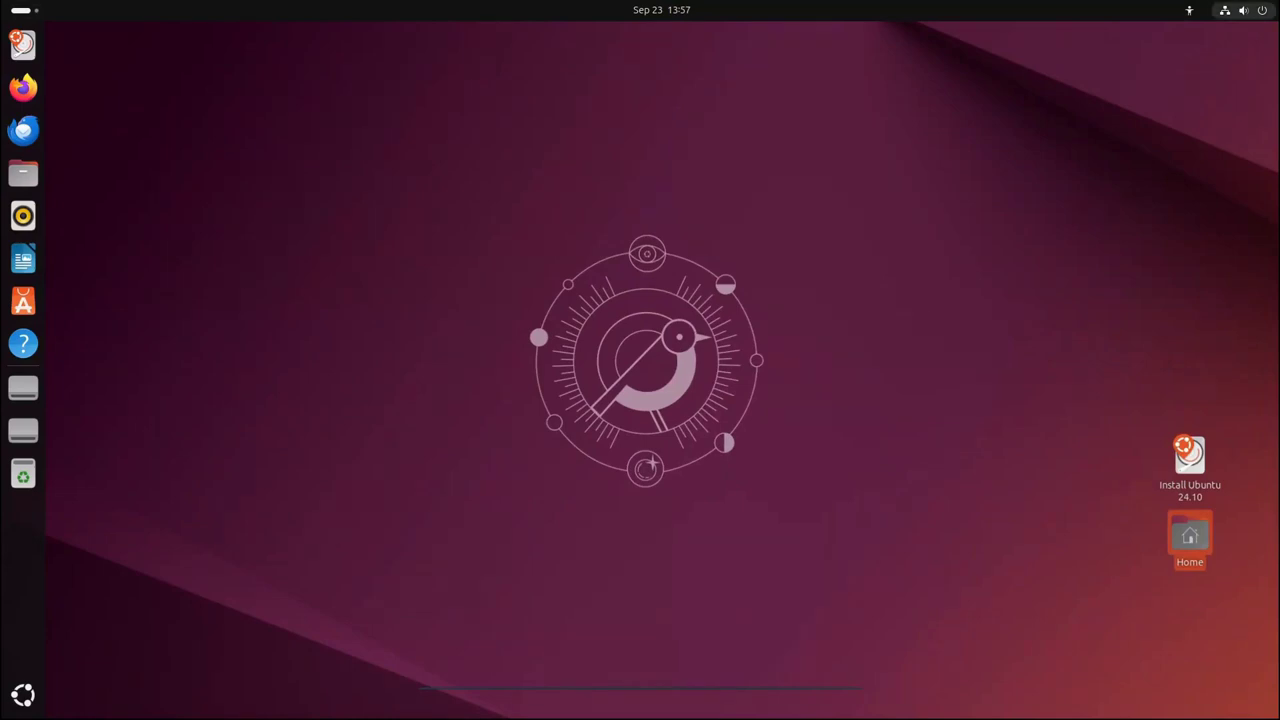
# Open the system's About page in Settings to examine the device and operating system details, and close Settings.
pyautogui.press('Tab')
pyautogui.press('Return')
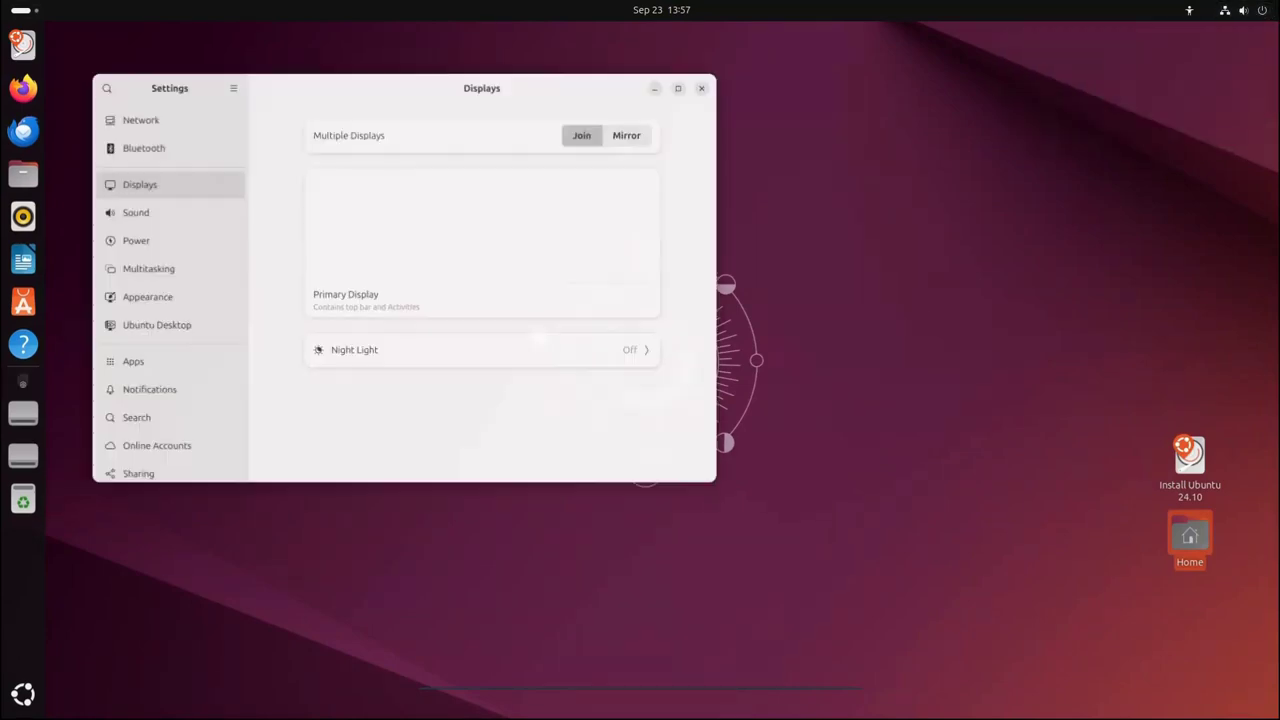
pyautogui.scroll(-5, 160, 280)
pyautogui.click(126, 460)
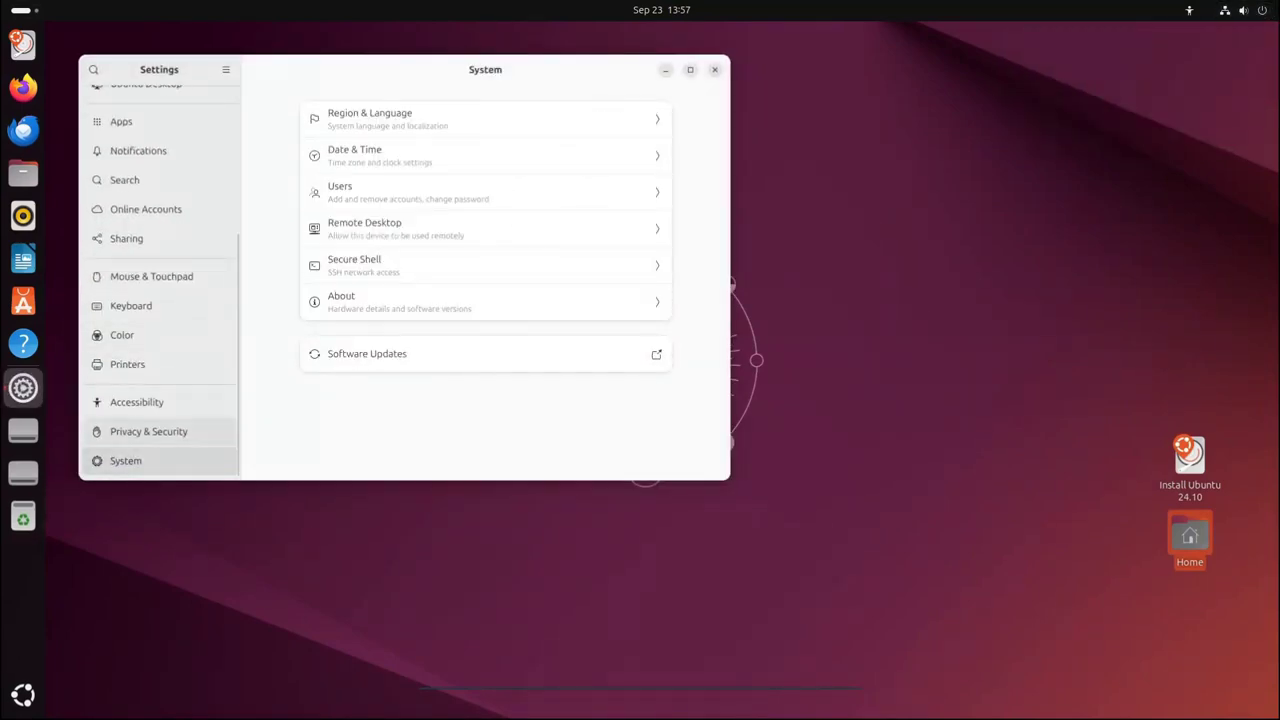
pyautogui.click(485, 301)
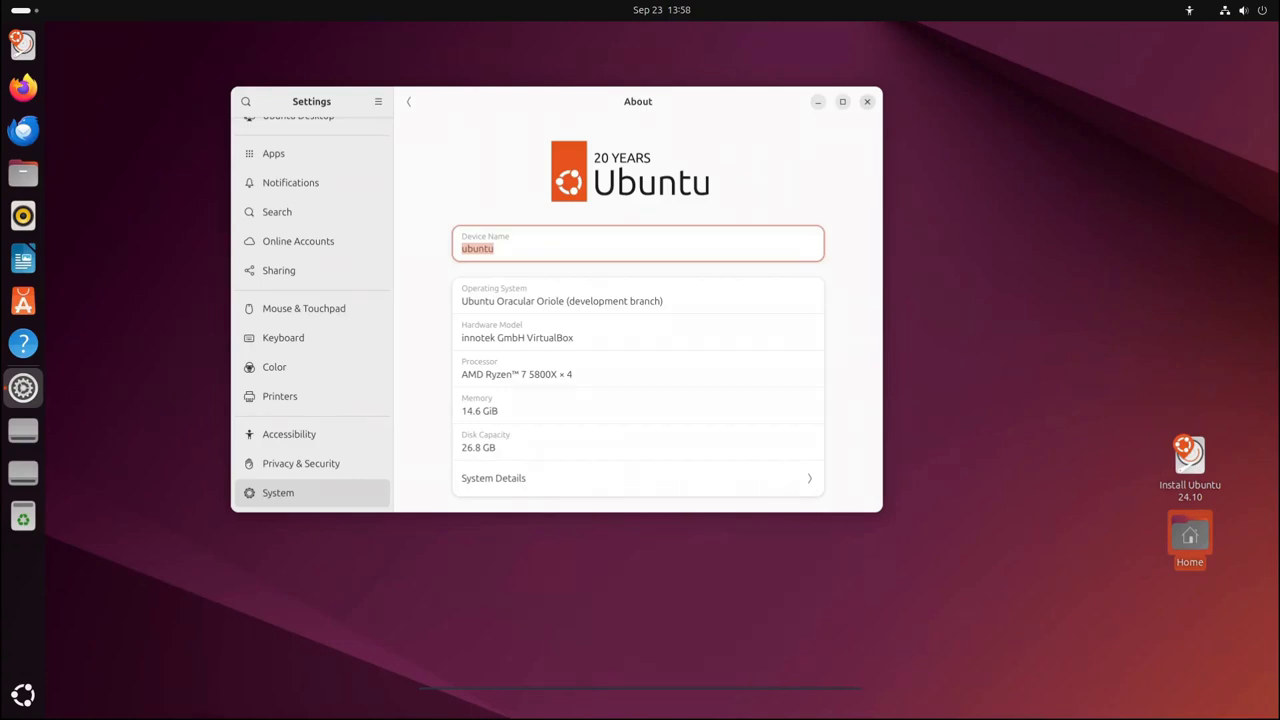
pyautogui.hotkey('ctrl', 'q')
# Open the Files file manager and examine the general and optional context menu options in its Preferences.
pyautogui.click(23, 172)
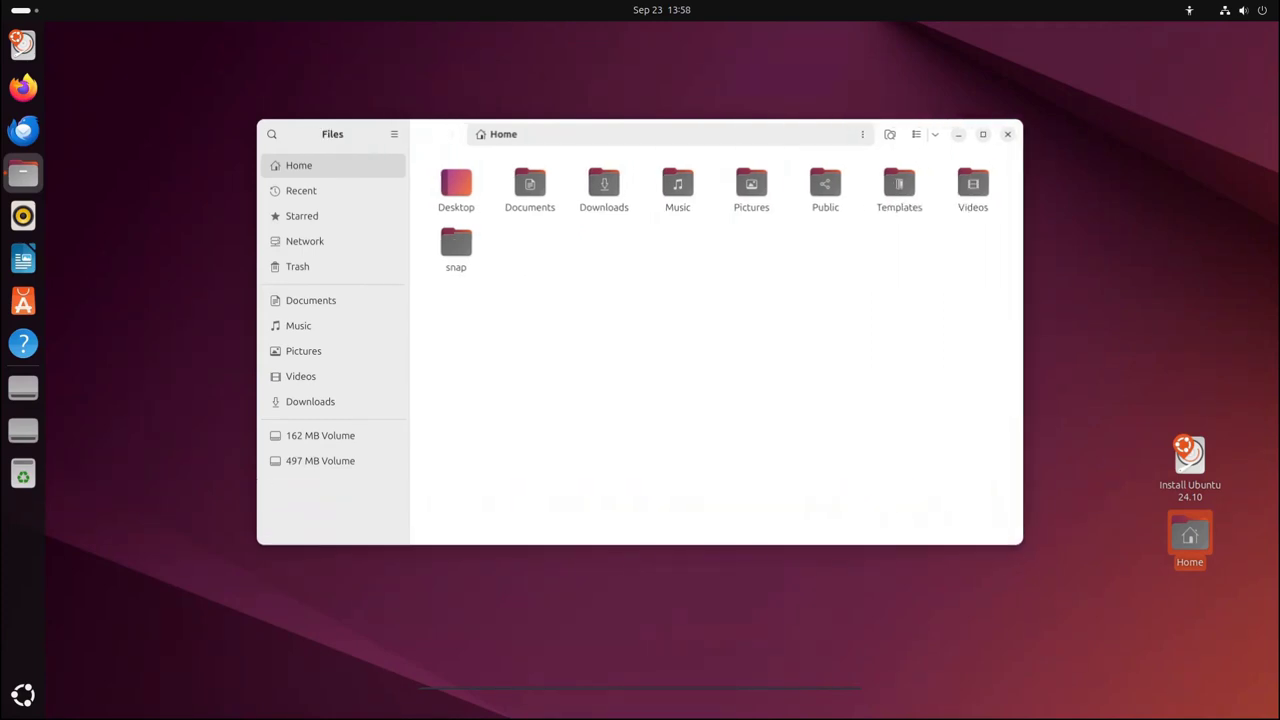
pyautogui.press('Tab')
pyautogui.press('F10')
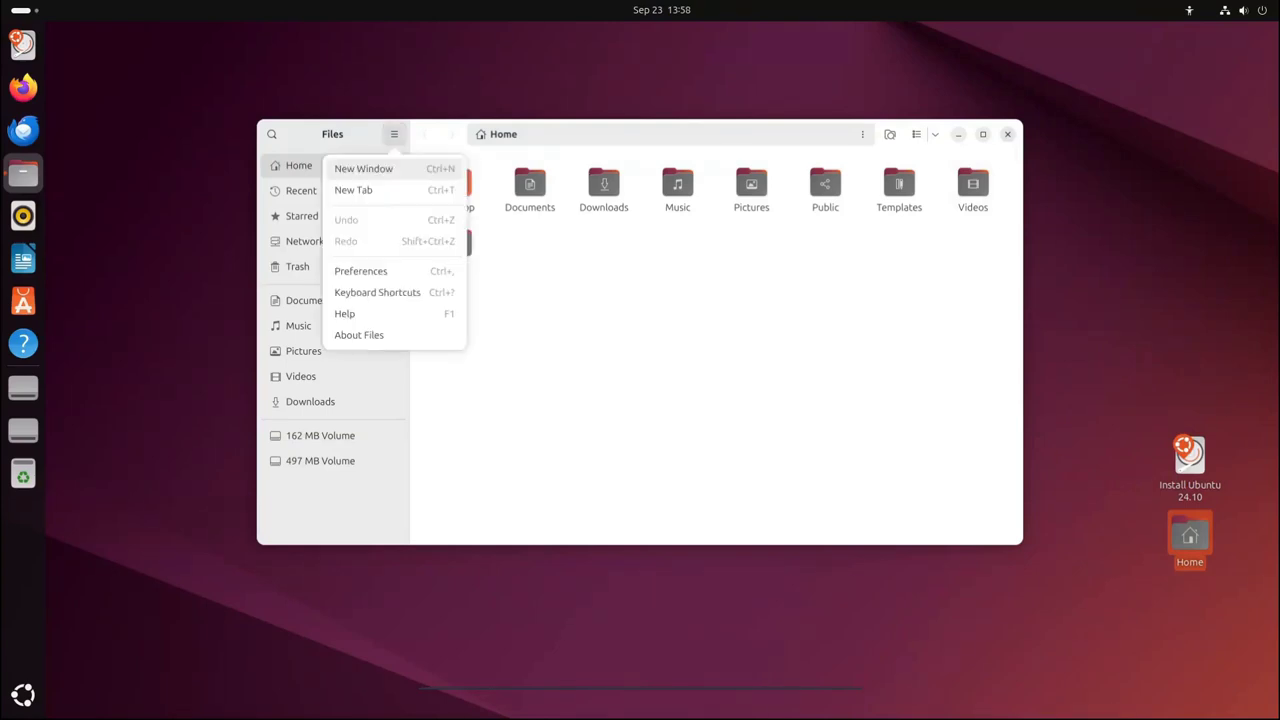
pyautogui.press('Down')
pyautogui.press('Down')
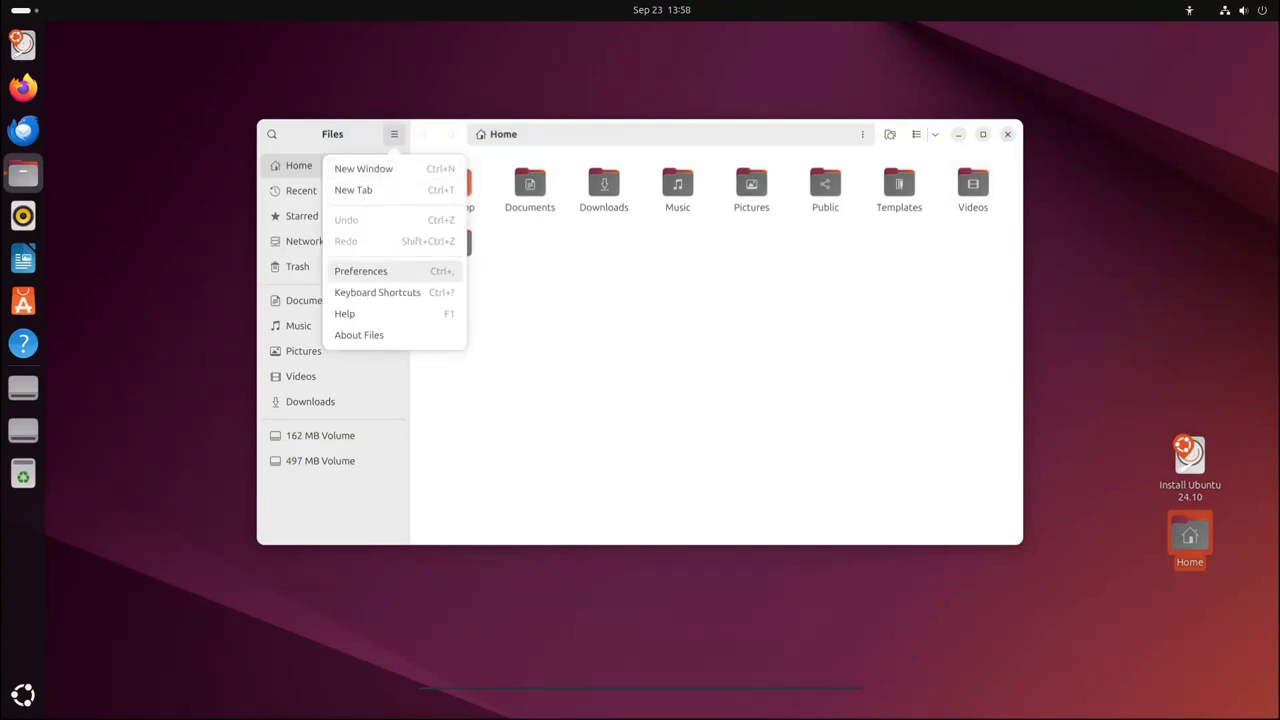
pyautogui.press('Return')
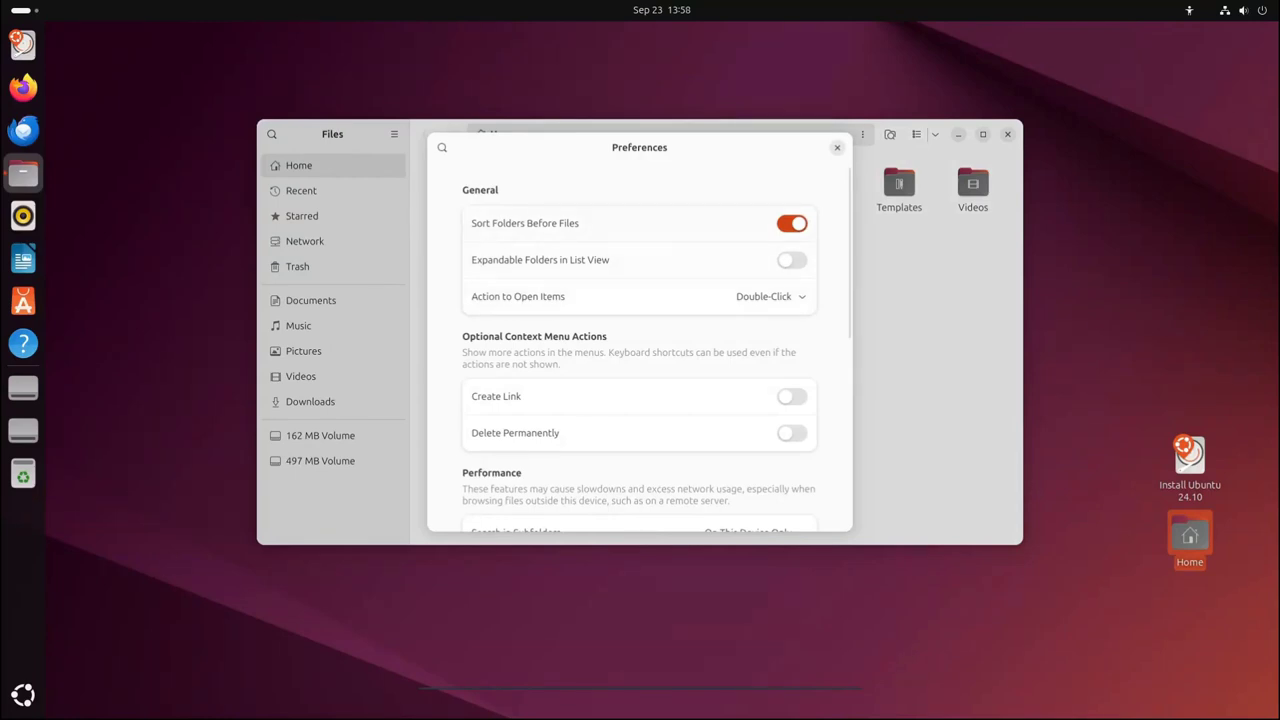
pyautogui.press('Tab')
pyautogui.press('Tab')
pyautogui.press('Tab')
pyautogui.press('Tab')
pyautogui.press('Tab')
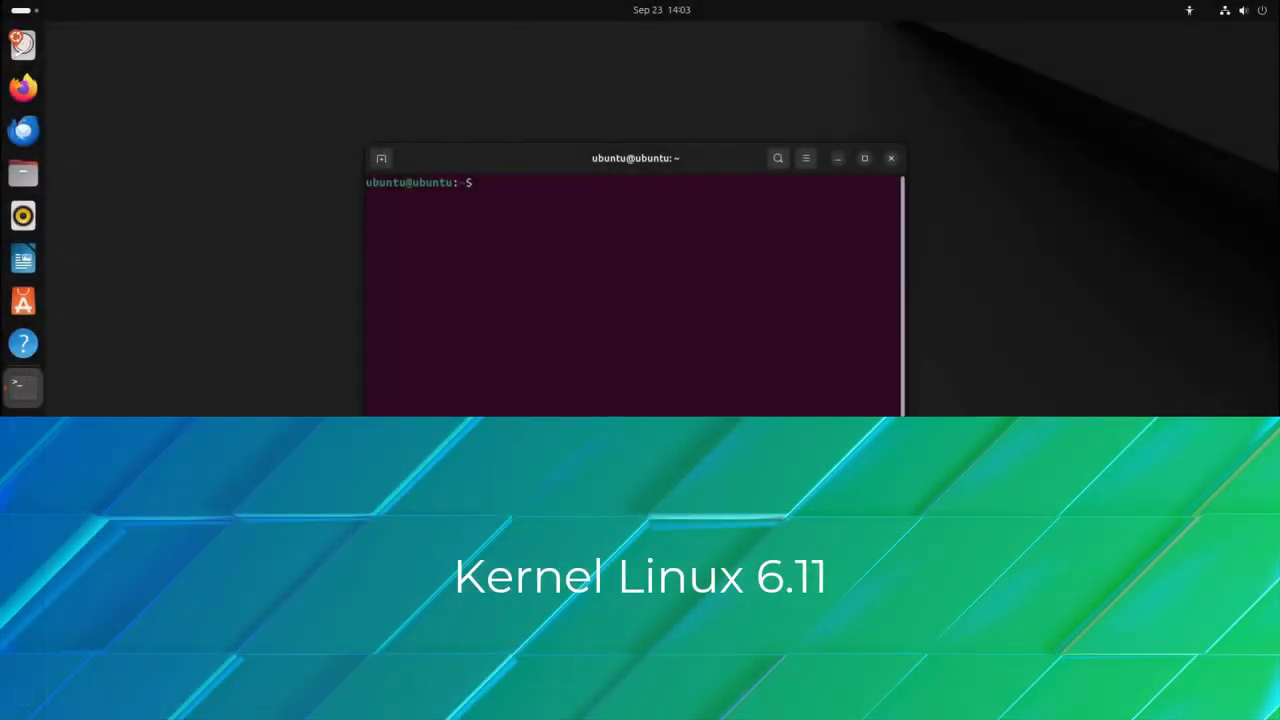
pyautogui.write('UNAME -A')
pyautogui.press('BackSpace')
pyautogui.press('BackSpace')
pyautogui.press('BackSpace')
pyautogui.press('BackSpace')
pyautogui.press('BackSpace')
pyautogui.press('BackSpace')
pyautogui.press('BackSpace')
pyautogui.press('BackSpace')
# Run uname -a and uname -r in the terminal to check the kernel version, and highlight the kernel release line.
pyautogui.write('uname -a')
pyautogui.press('Return')
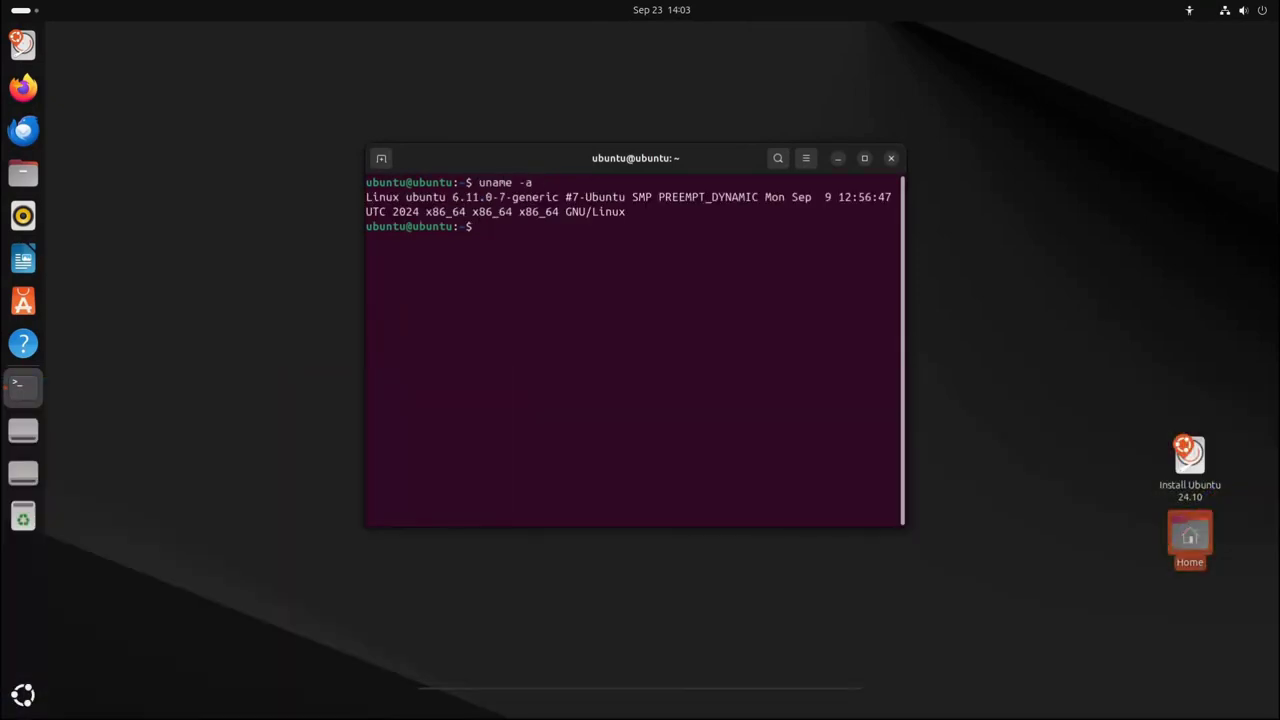
pyautogui.write('uname -r')
pyautogui.press('Return')
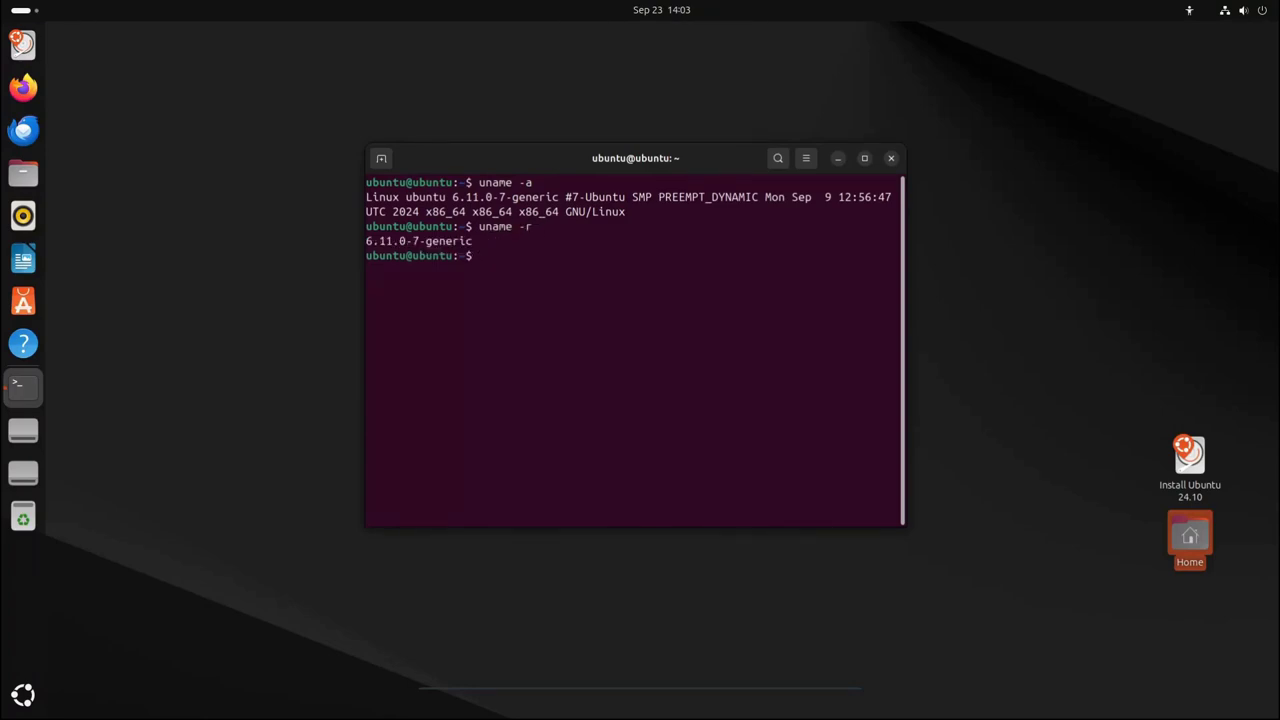
pyautogui.moveTo(895, 241); pyautogui.dragTo(366, 241)
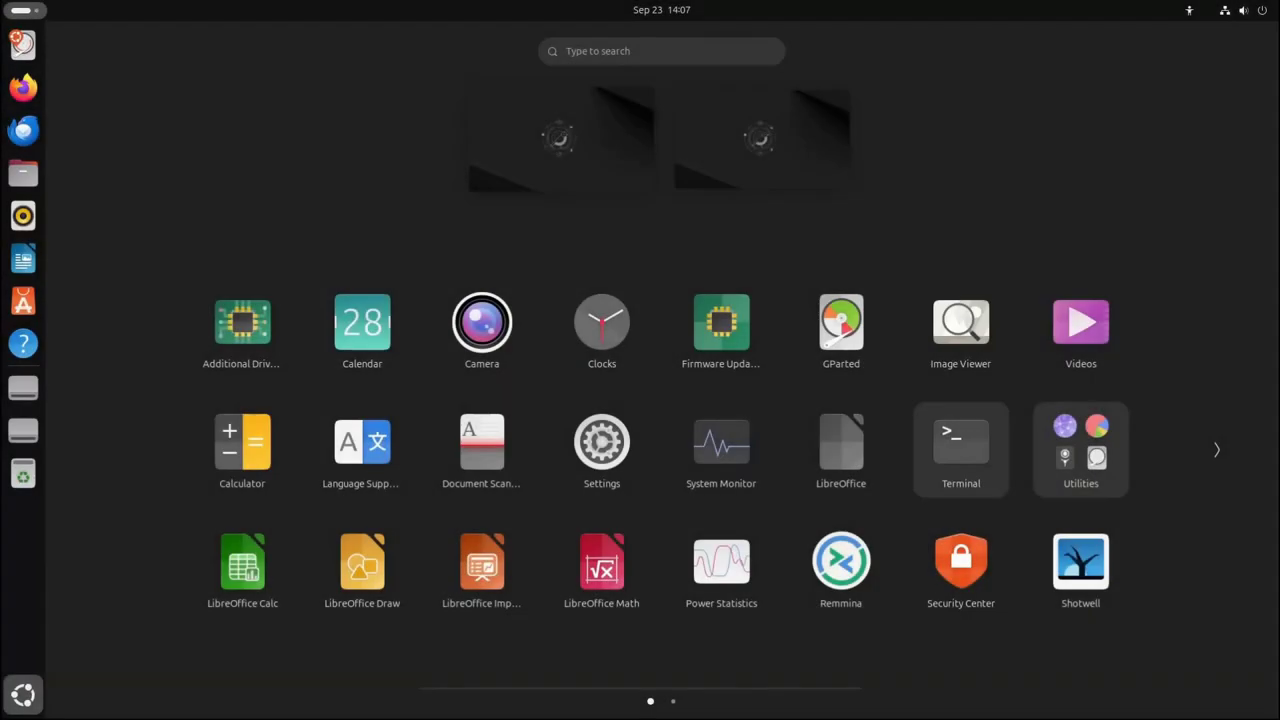
# Open a new terminal, run echo $XDG_SESSION_TYPE to check the display session type, and highlight the output line.
pyautogui.click(966, 434)
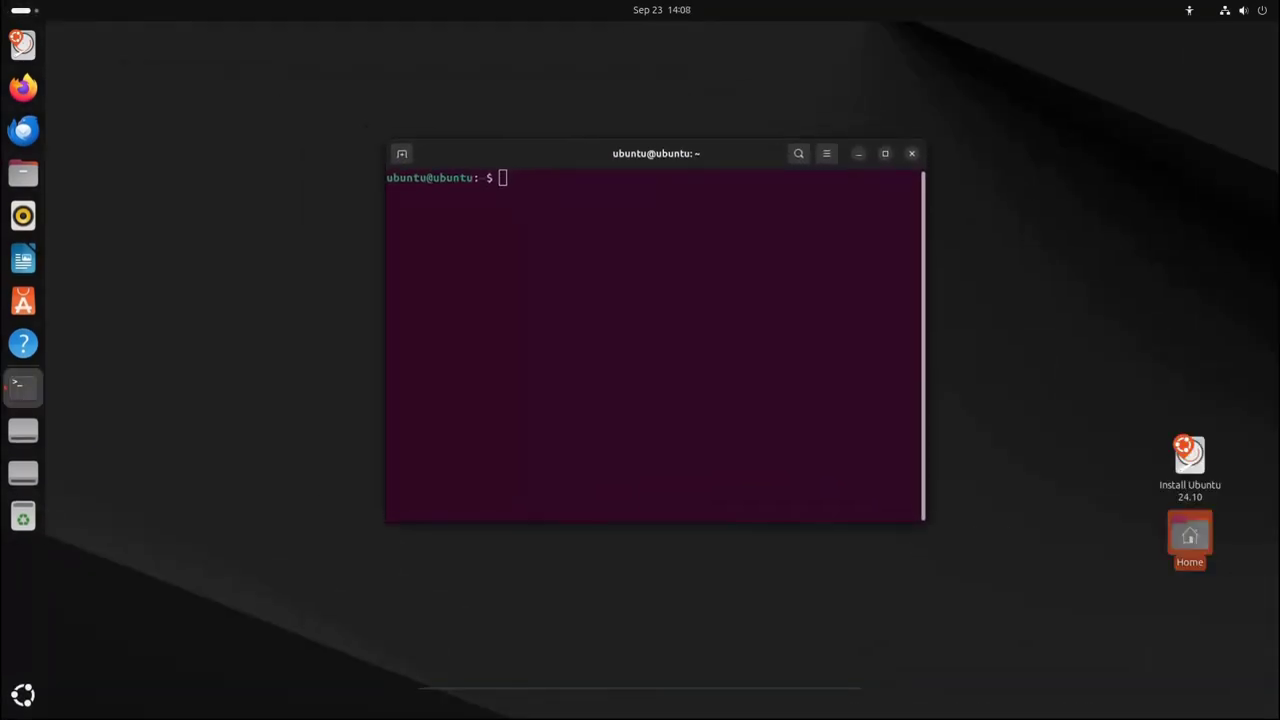
pyautogui.write('echo $XDG_SESSION_TYPE')
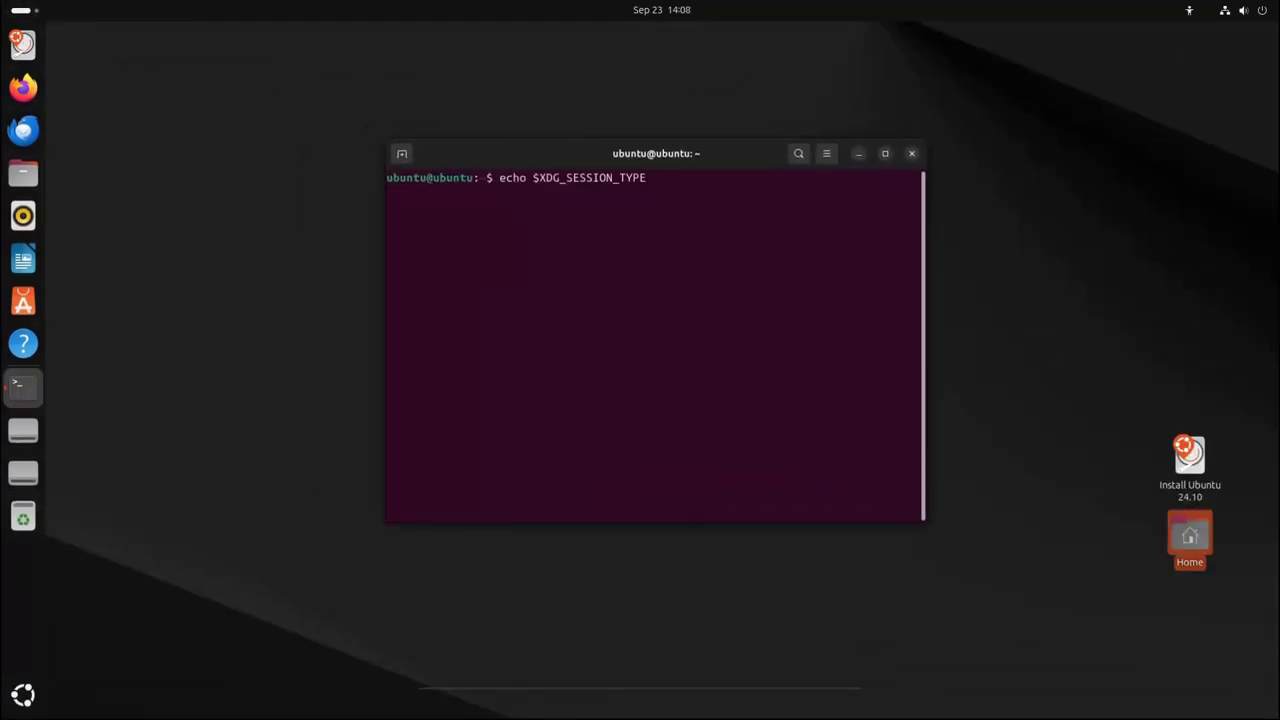
pyautogui.press('Return')
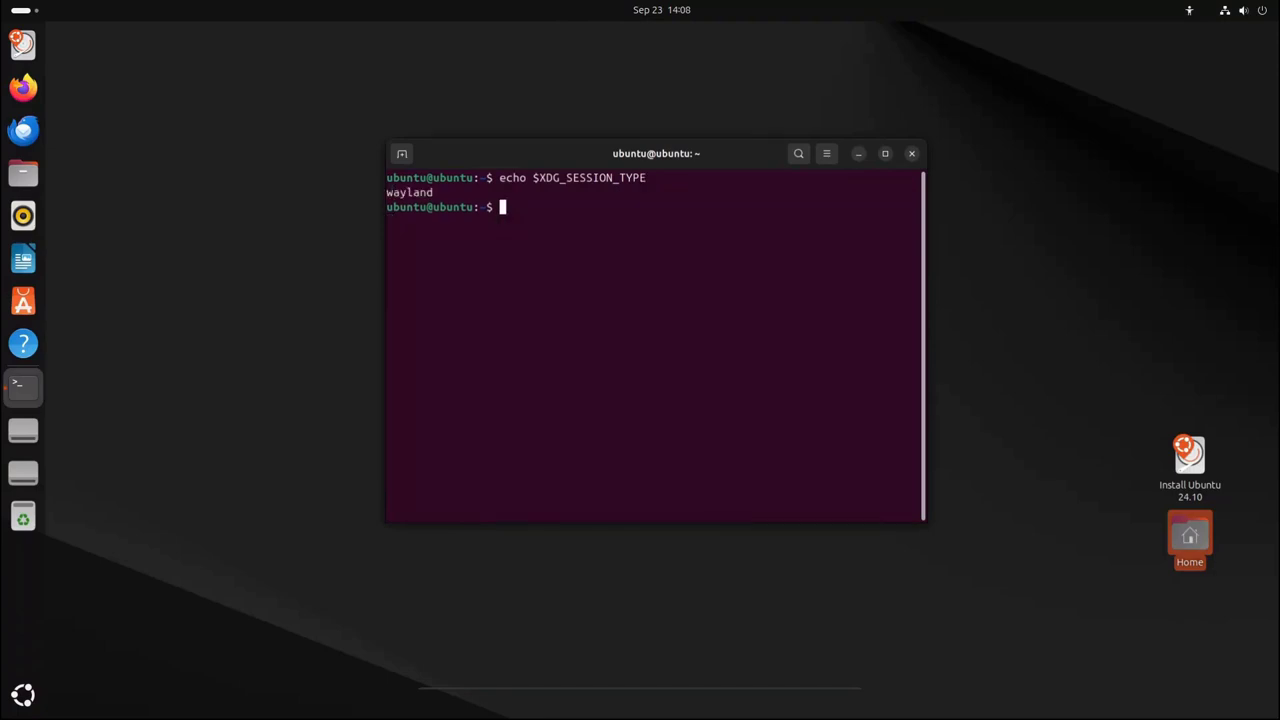
pyautogui.moveTo(915, 192); pyautogui.dragTo(386, 192)
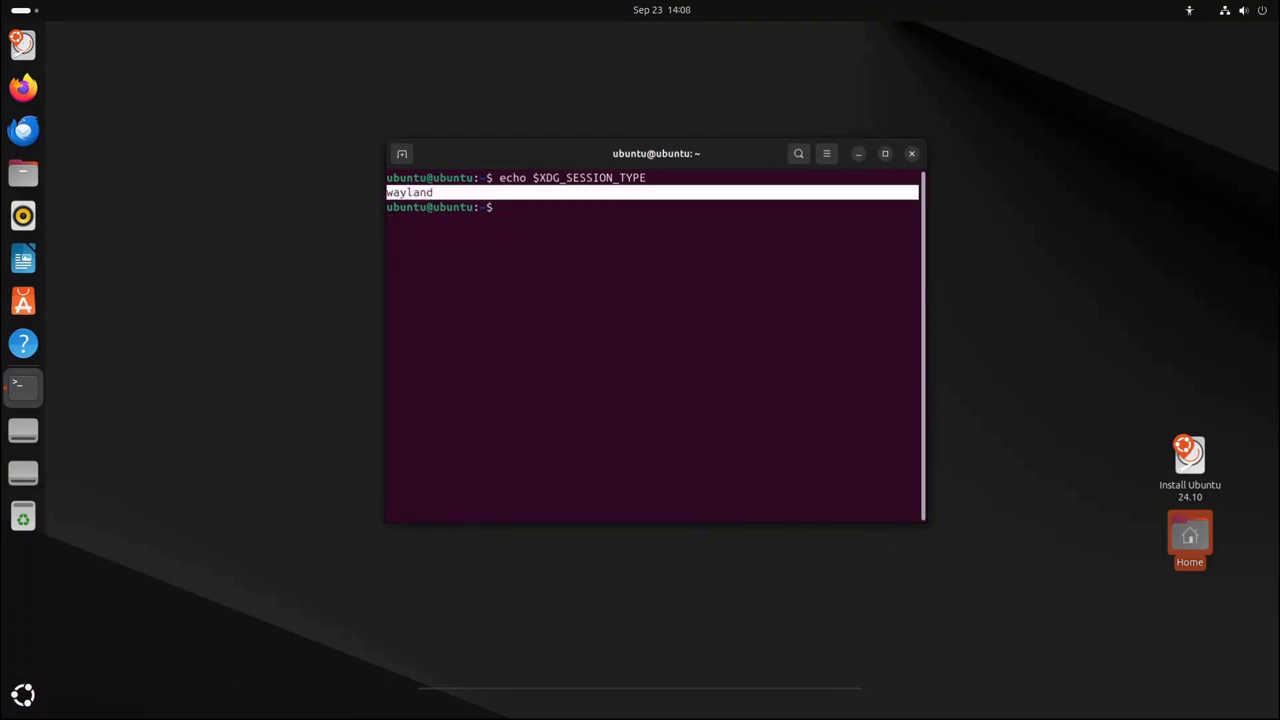